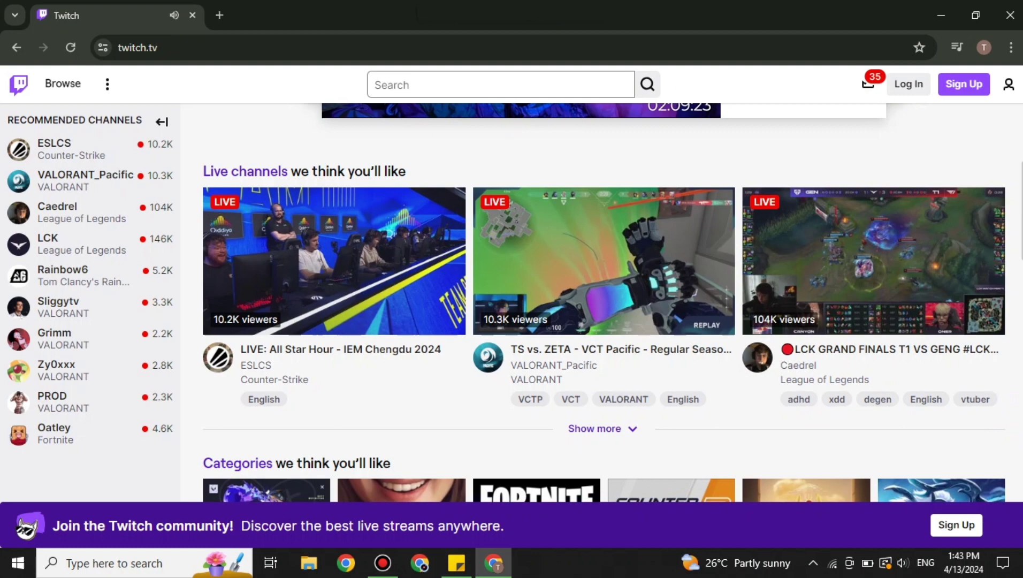
{"action": "scroll", "coordinate": [604, 304], "scroll_direction": "down", "scroll_amount": 2}
{"action": "scroll", "coordinate": [603, 303], "scroll_direction": "up", "scroll_amount": 1}
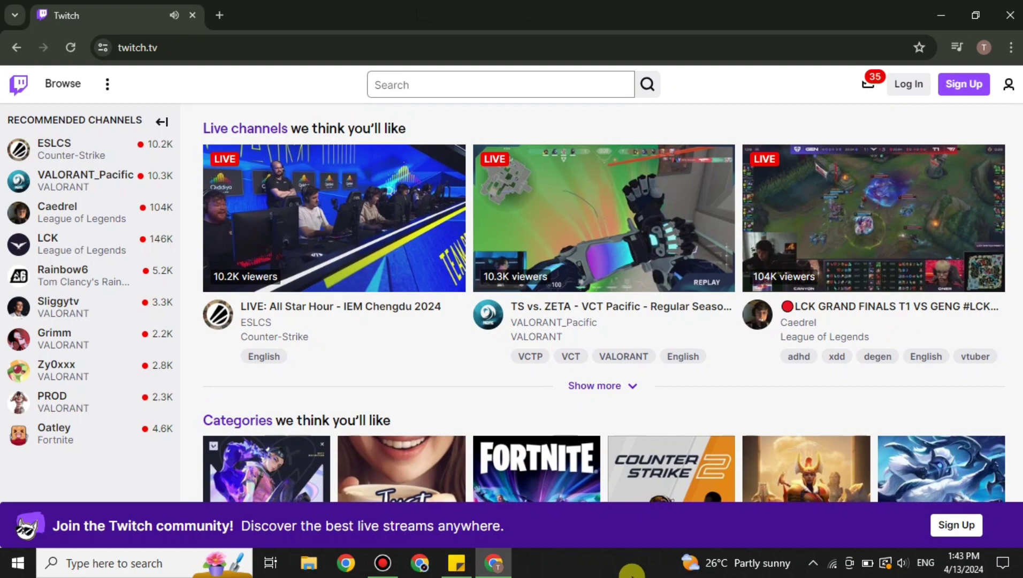
{"action": "scroll", "coordinate": [653, 489], "scroll_direction": "down", "scroll_amount": 3}
{"action": "scroll", "coordinate": [652, 489], "scroll_direction": "down", "scroll_amount": 1}
{"action": "scroll", "coordinate": [653, 488], "scroll_direction": "down", "scroll_amount": 2}
{"action": "scroll", "coordinate": [456, 428], "scroll_direction": "down", "scroll_amount": 2}
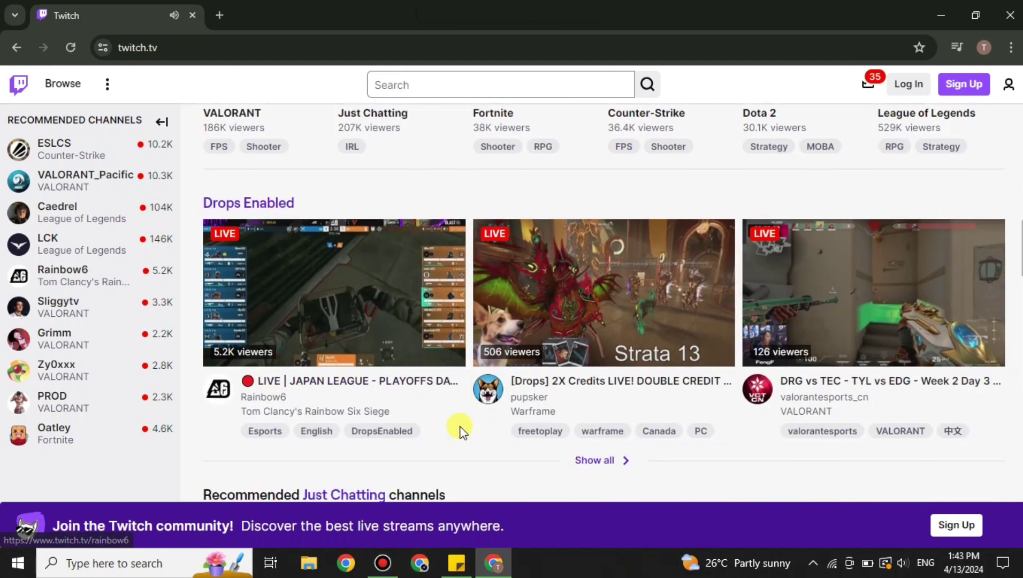
{"action": "scroll", "coordinate": [466, 354], "scroll_direction": "down", "scroll_amount": 2}
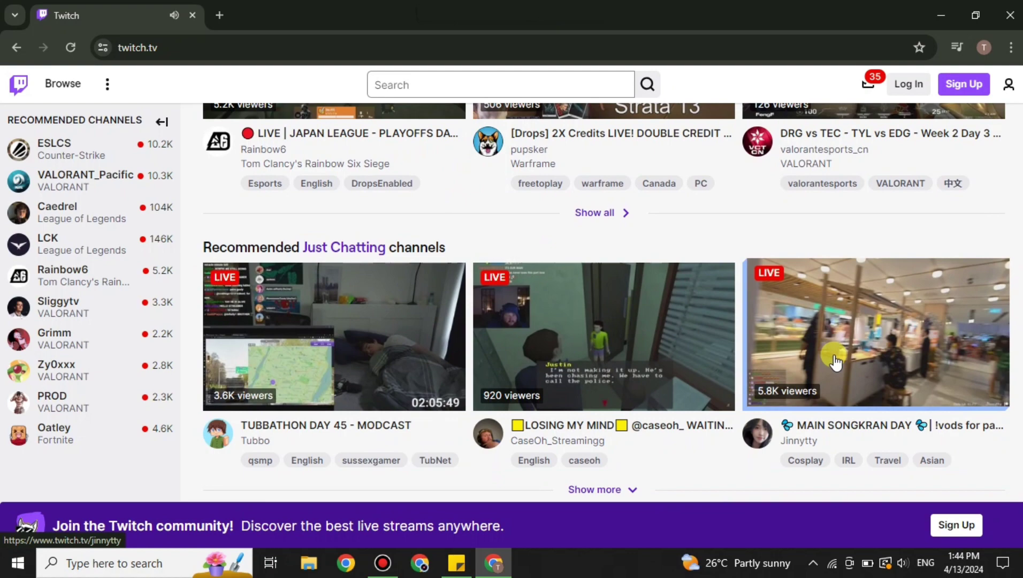
Step: Open Jinnytty's live stream from the Recommended Just Chatting channels
{"action": "left_click", "coordinate": [763, 276]}
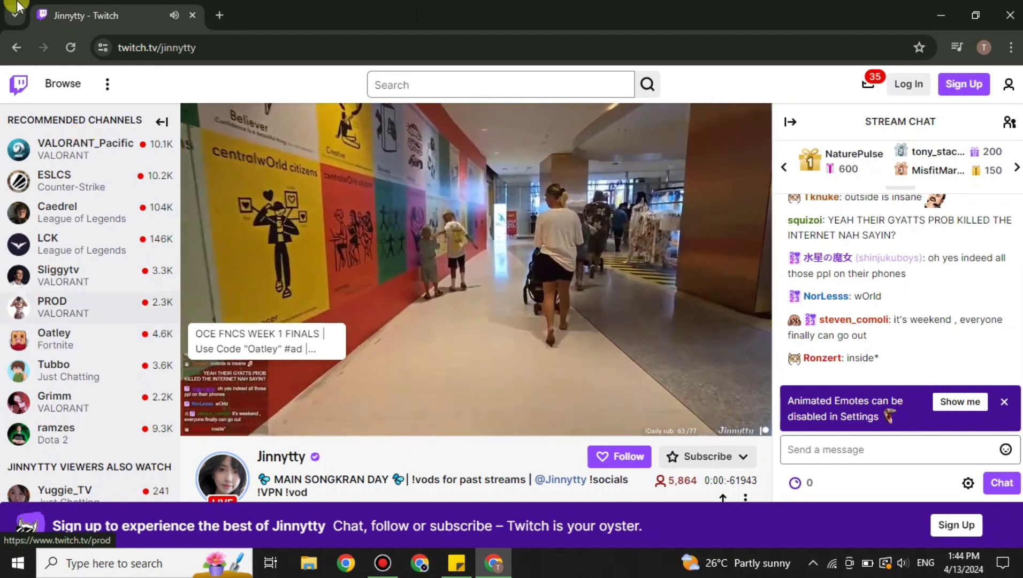
Step: Return Twitch to its home page, then open the uBlock Origin Chrome Web Store result
{"action": "left_click", "coordinate": [11, 51]}
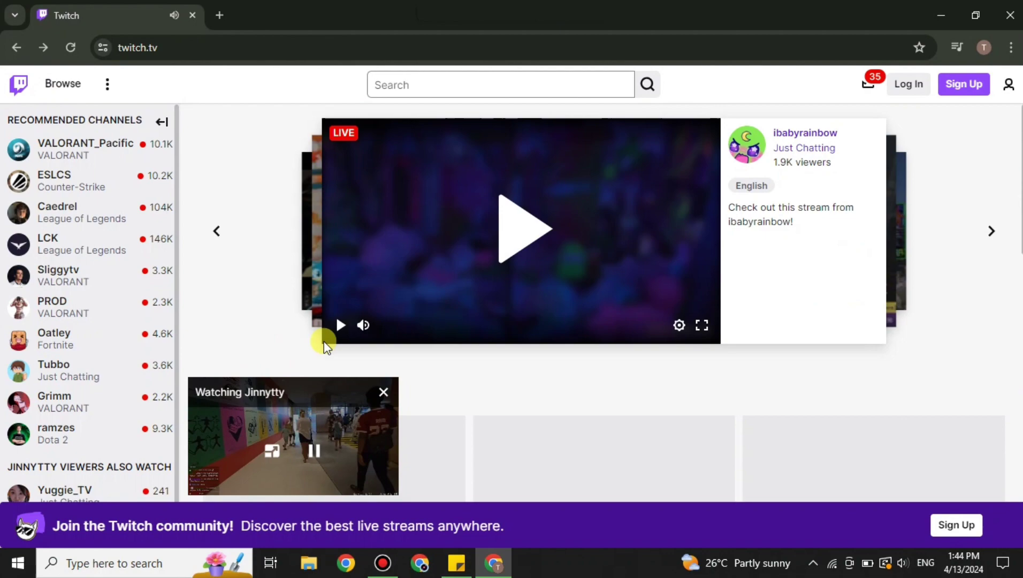
{"action": "scroll", "coordinate": [879, 284], "scroll_direction": "down", "scroll_amount": 3}
{"action": "scroll", "coordinate": [879, 284], "scroll_direction": "down", "scroll_amount": 1}
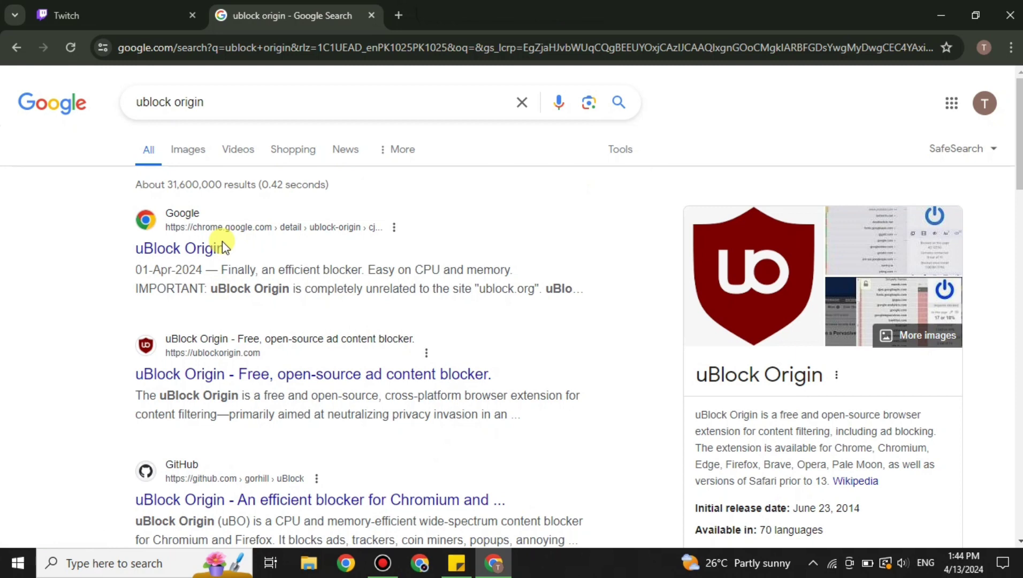
{"action": "left_click", "coordinate": [186, 253]}
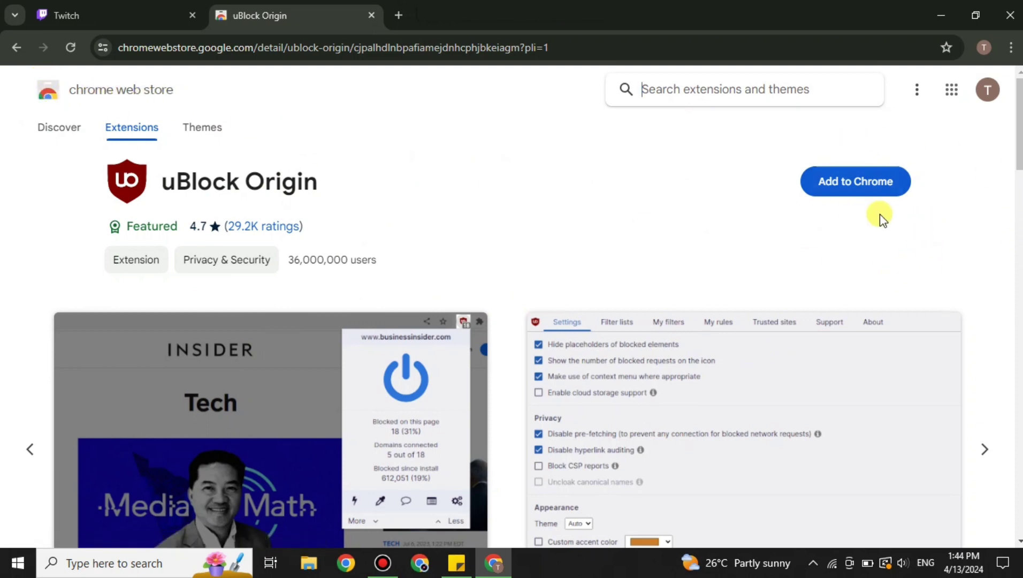
Step: Add uBlock Origin to Chrome and confirm with Add extension
{"action": "left_click", "coordinate": [868, 190]}
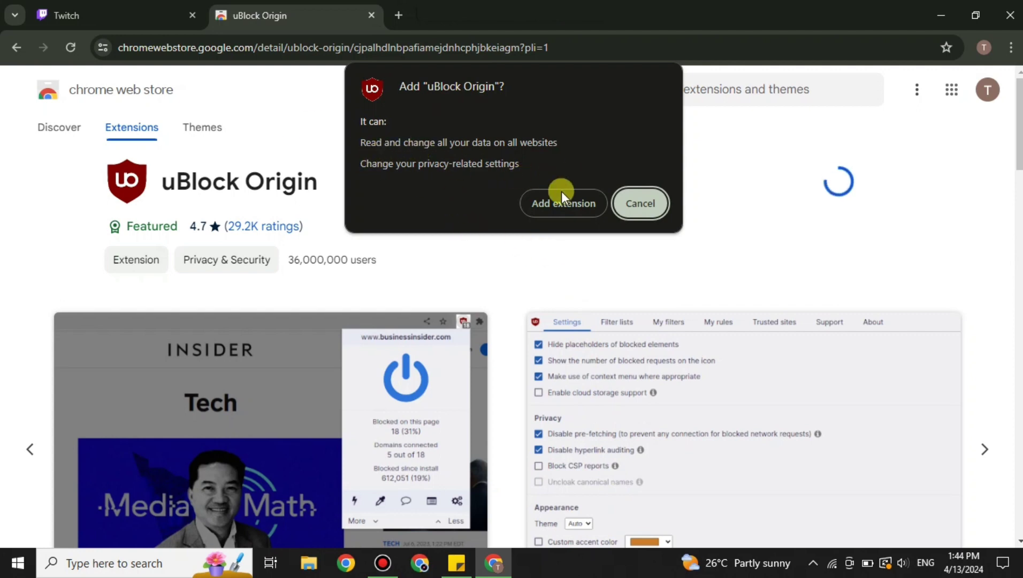
{"action": "left_click", "coordinate": [576, 206]}
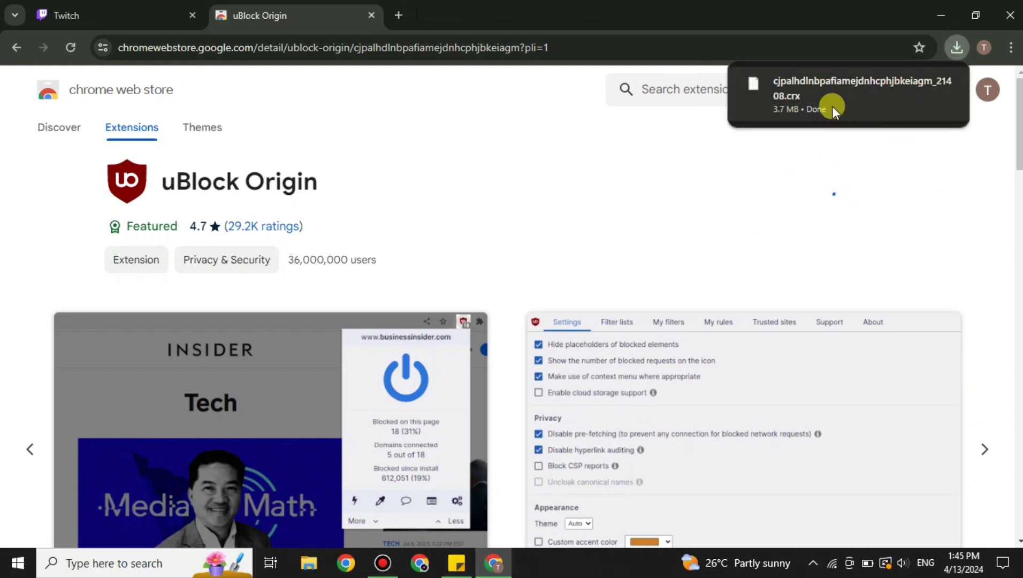
Step: Turn uBlock Origin's power switch off and back on from its toolbar panel
{"action": "left_click", "coordinate": [916, 47]}
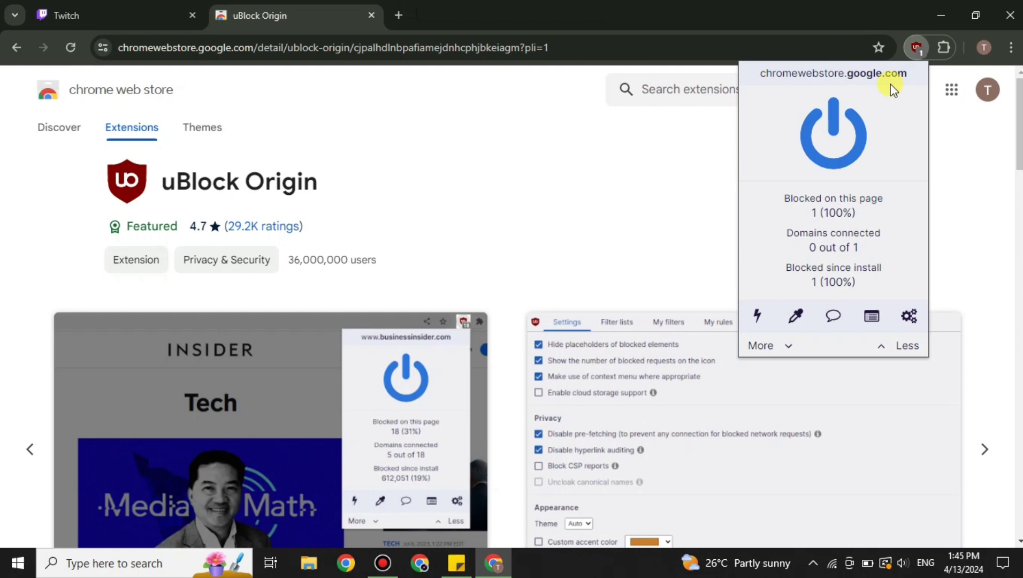
{"action": "left_click", "coordinate": [835, 135]}
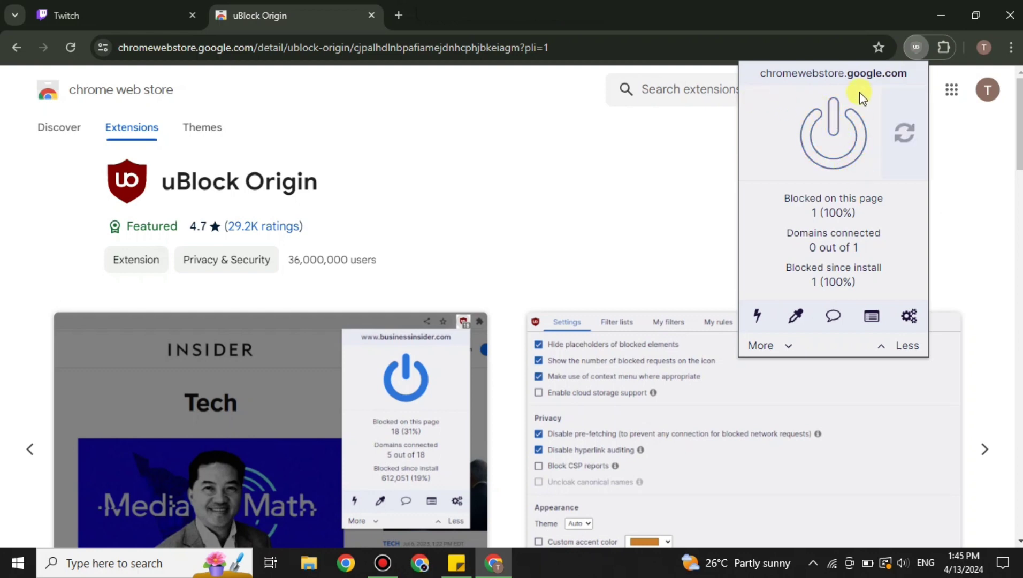
{"action": "left_click", "coordinate": [845, 138]}
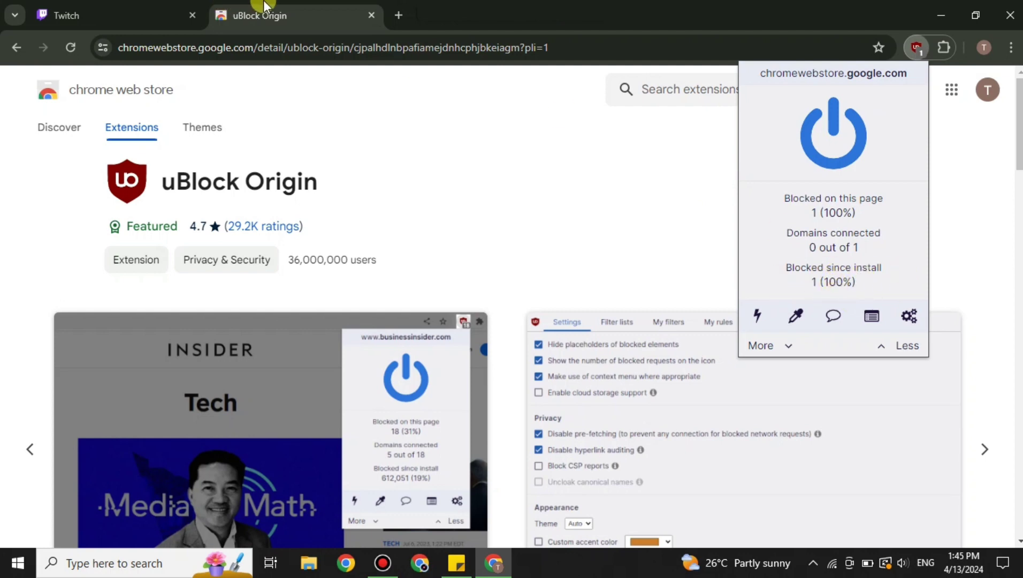
Step: Reload the Twitch tab with the blocker active and open the ESLCS live stream
{"action": "left_click", "coordinate": [136, 12]}
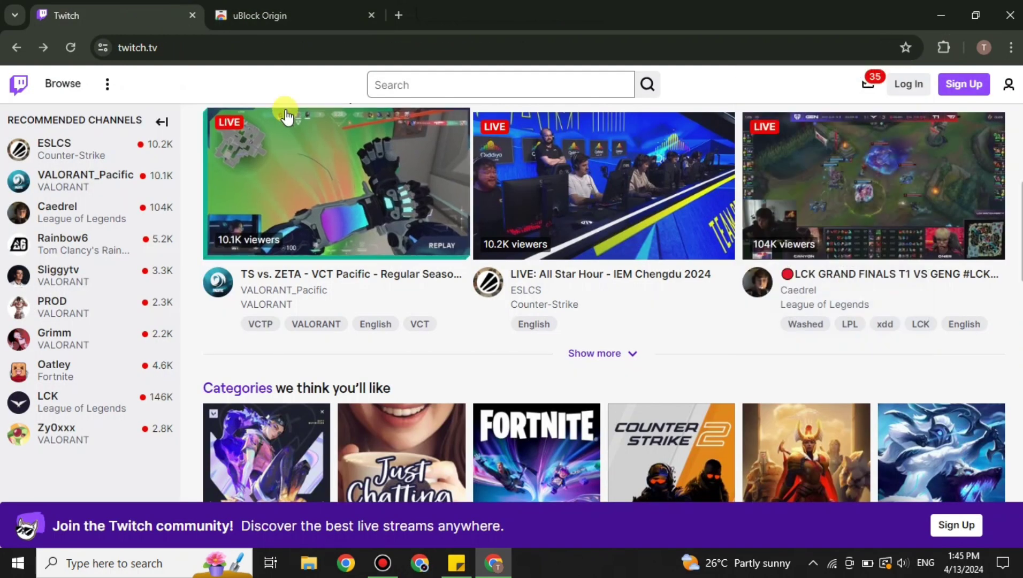
{"action": "left_click", "coordinate": [71, 49]}
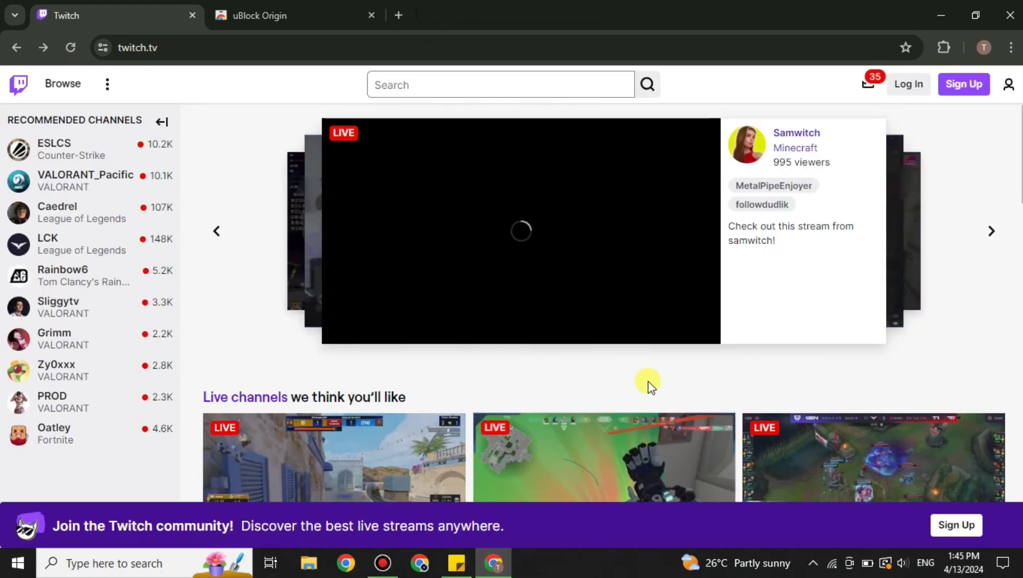
{"action": "scroll", "coordinate": [646, 384], "scroll_direction": "down", "scroll_amount": 3}
{"action": "left_click", "coordinate": [413, 272]}
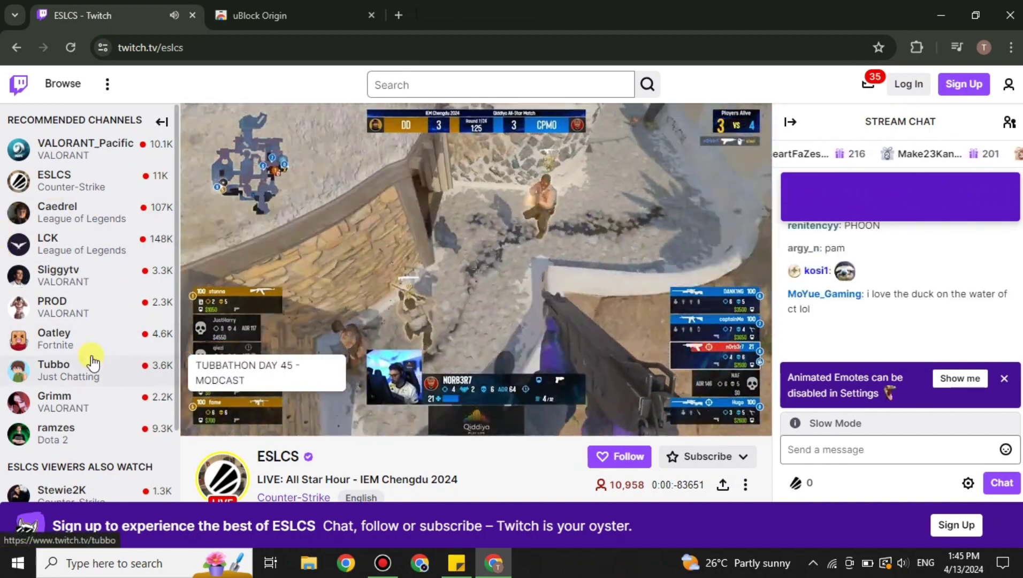
Step: Go back to the Twitch home page and close the ESLCS mini player
{"action": "left_click", "coordinate": [11, 49]}
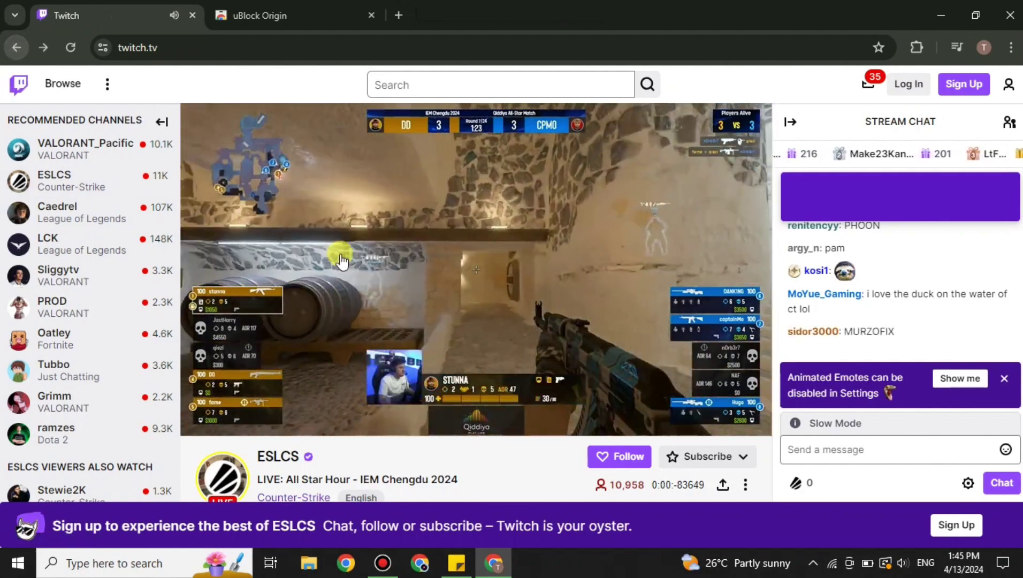
{"action": "scroll", "coordinate": [607, 321], "scroll_direction": "down", "scroll_amount": 2}
{"action": "scroll", "coordinate": [648, 359], "scroll_direction": "down", "scroll_amount": 3}
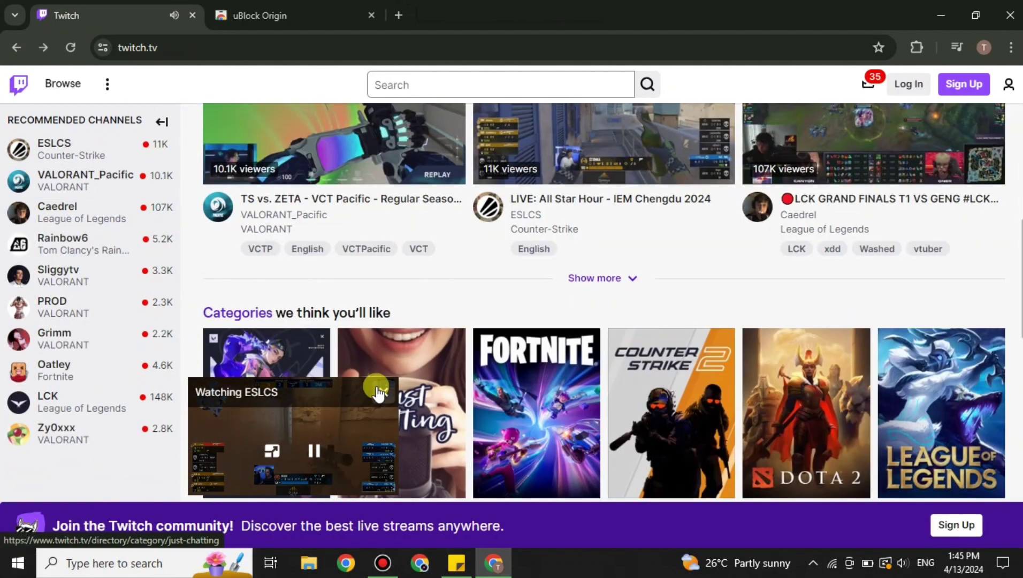
{"action": "left_click", "coordinate": [383, 392]}
{"action": "scroll", "coordinate": [432, 375], "scroll_direction": "down", "scroll_amount": 2}
{"action": "scroll", "coordinate": [485, 359], "scroll_direction": "down", "scroll_amount": 2}
{"action": "scroll", "coordinate": [486, 359], "scroll_direction": "down", "scroll_amount": 3}
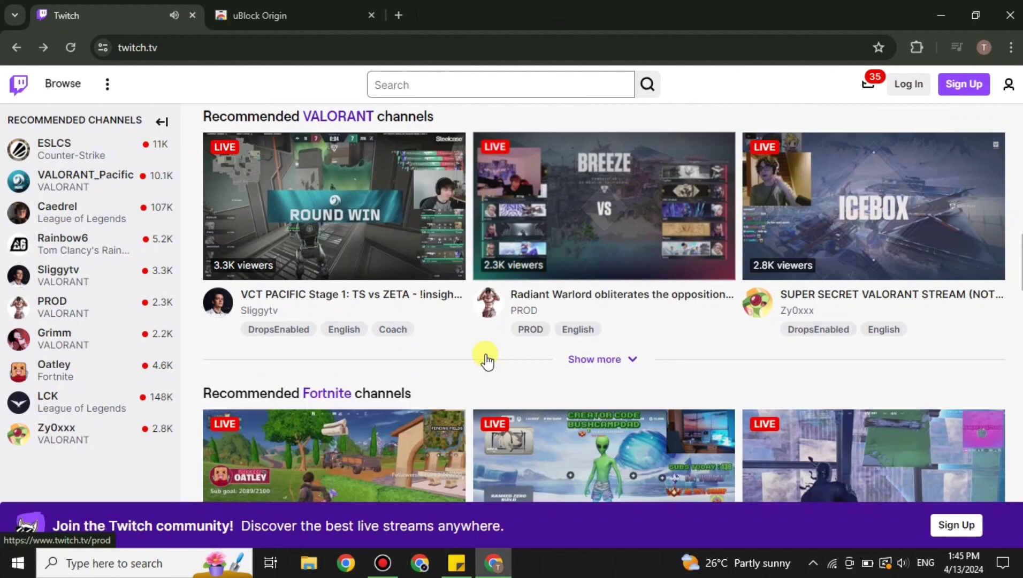
{"action": "scroll", "coordinate": [487, 356], "scroll_direction": "down", "scroll_amount": 3}
{"action": "scroll", "coordinate": [599, 358], "scroll_direction": "down", "scroll_amount": 2}
{"action": "scroll", "coordinate": [601, 363], "scroll_direction": "down", "scroll_amount": 3}
{"action": "scroll", "coordinate": [601, 363], "scroll_direction": "down", "scroll_amount": 5}
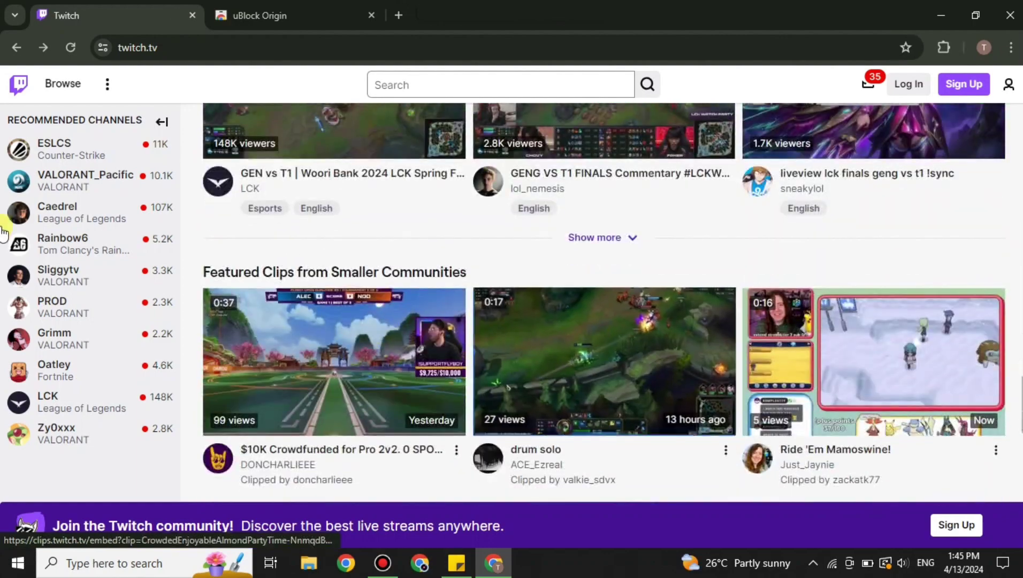
{"action": "scroll", "coordinate": [560, 416], "scroll_direction": "down", "scroll_amount": 4}
{"action": "scroll", "coordinate": [560, 431], "scroll_direction": "down", "scroll_amount": 4}
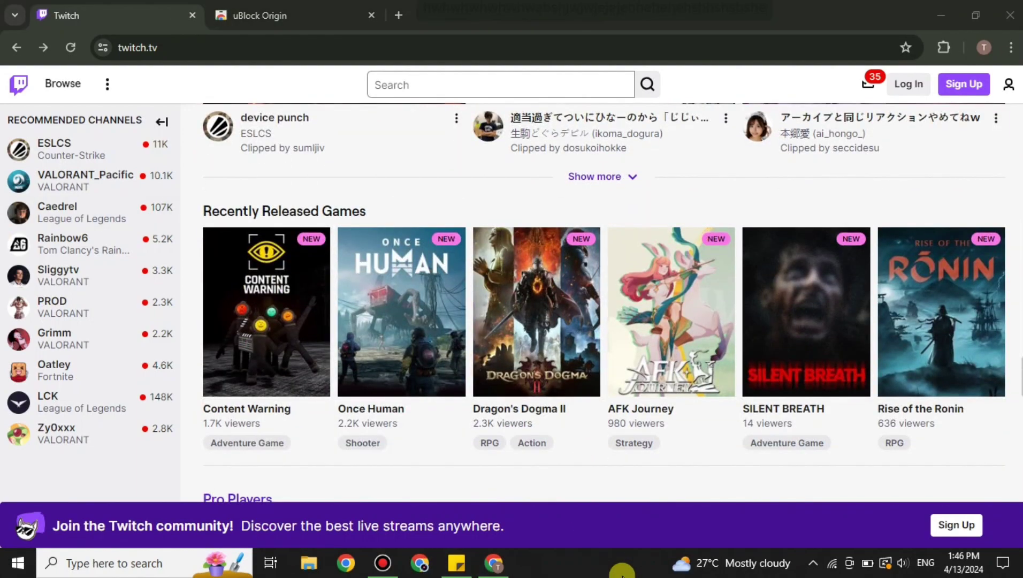
{"action": "scroll", "coordinate": [471, 333], "scroll_direction": "down", "scroll_amount": 3}
{"action": "scroll", "coordinate": [560, 367], "scroll_direction": "down", "scroll_amount": 2}
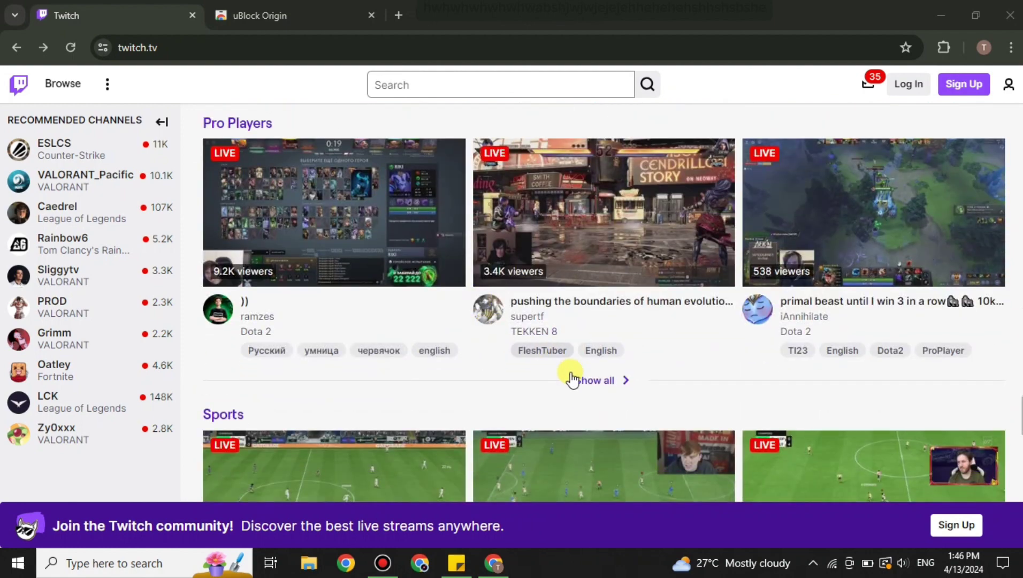
{"action": "scroll", "coordinate": [584, 351], "scroll_direction": "down", "scroll_amount": 3}
{"action": "scroll", "coordinate": [589, 359], "scroll_direction": "down", "scroll_amount": 3}
{"action": "scroll", "coordinate": [588, 364], "scroll_direction": "down", "scroll_amount": 3}
{"action": "scroll", "coordinate": [586, 365], "scroll_direction": "down", "scroll_amount": 3}
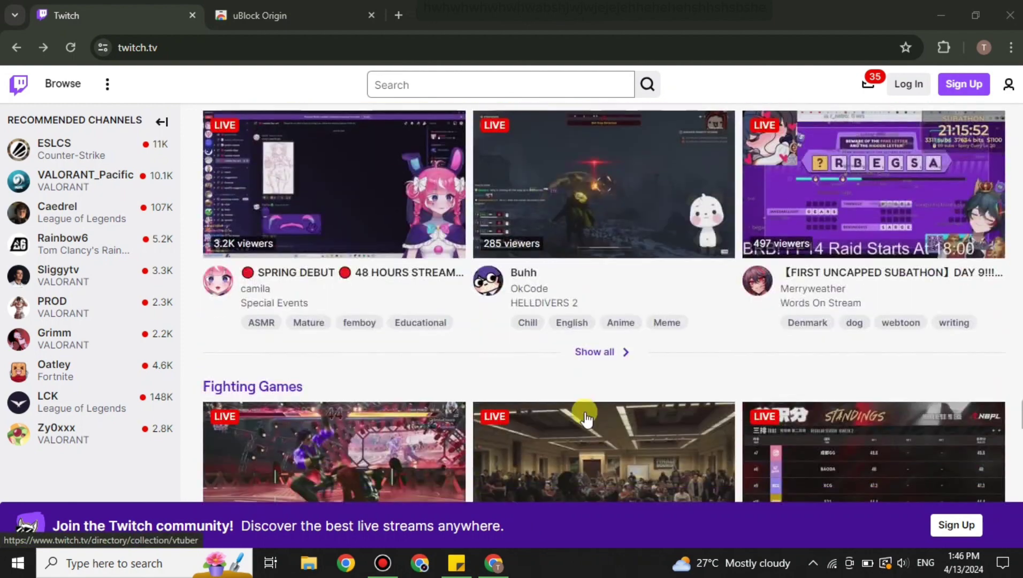